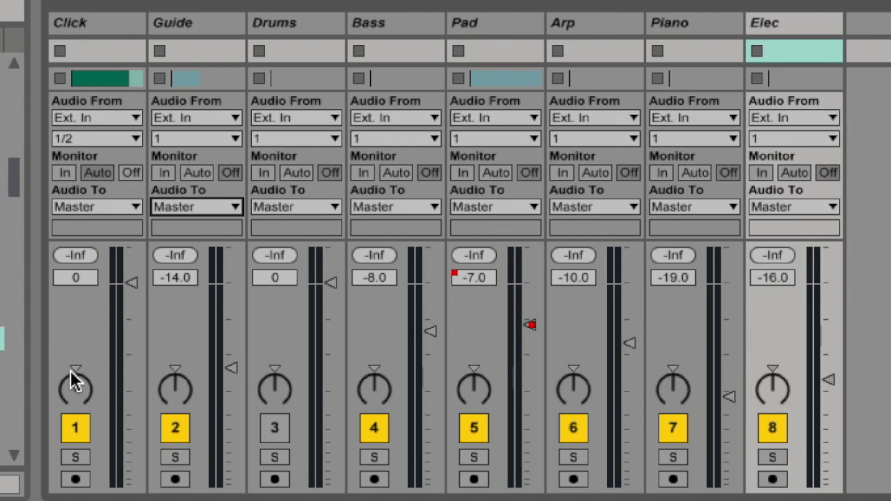
- Pan the Click and Guide tracks left and the Drums and Bass tracks right
left_click_drag(76, 391, 76, 413)
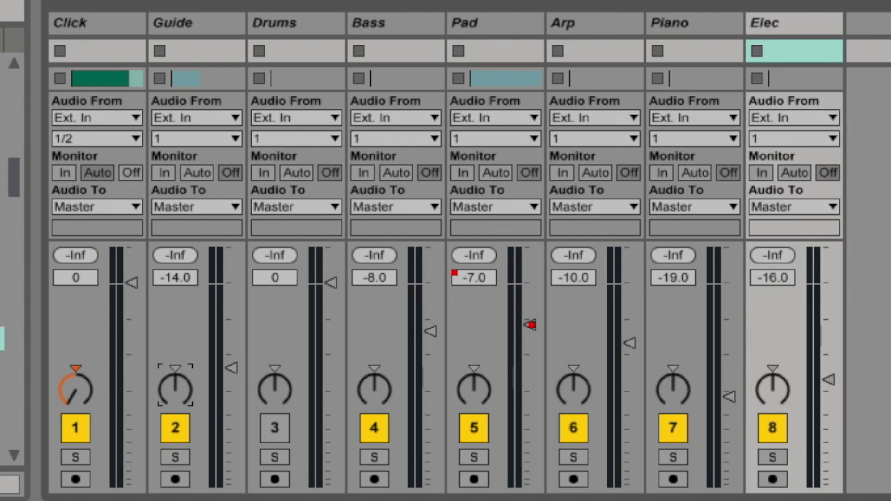
left_click_drag(175, 388, 176, 411)
left_click_drag(274, 385, 274, 365)
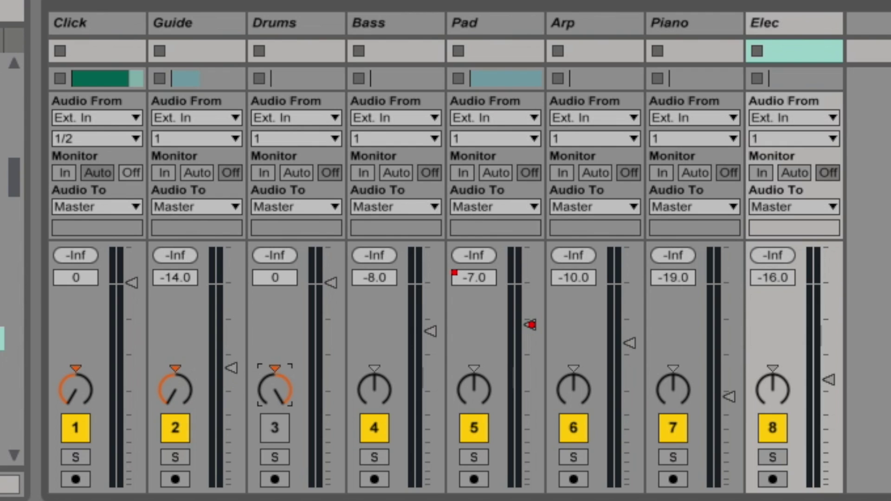
left_click_drag(366, 394, 366, 373)
- Reset the Bass, Drums, Guide and Click pans back to centre
key("Delete")
left_click(277, 385)
key("Delete")
left_click(177, 385)
key("Delete")
left_click(257, 264)
key("Delete")
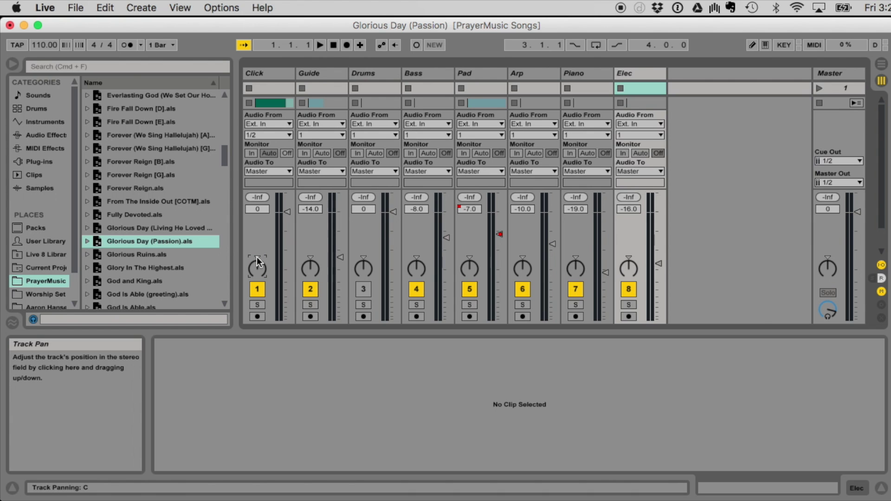
- Route the Click track's Audio To output to Ext. Out channel 1
key("Tab")
key("Tab")
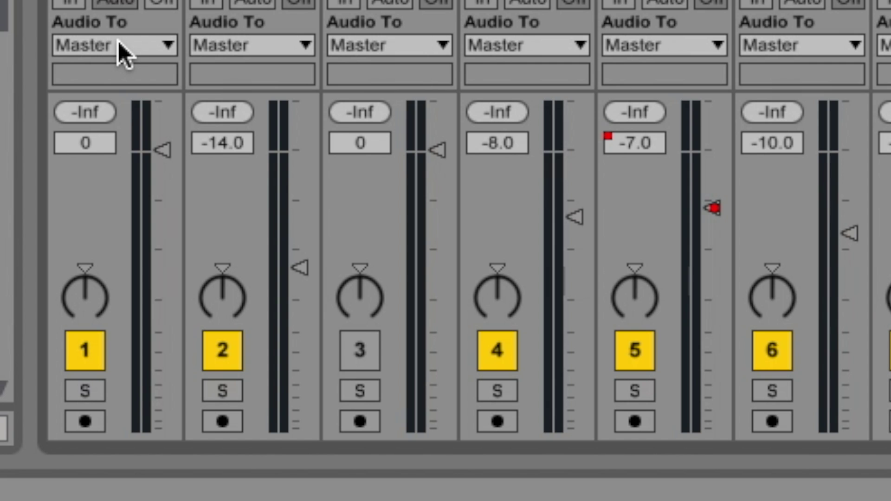
left_click(266, 171)
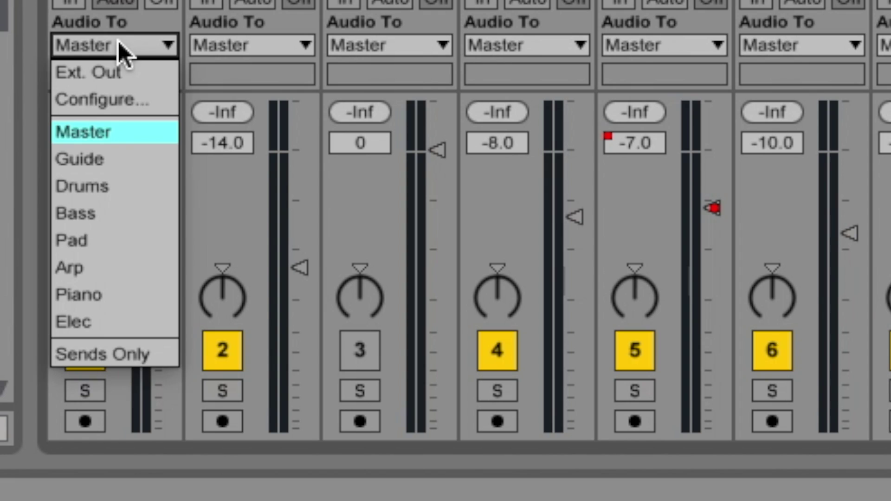
left_click(120, 71)
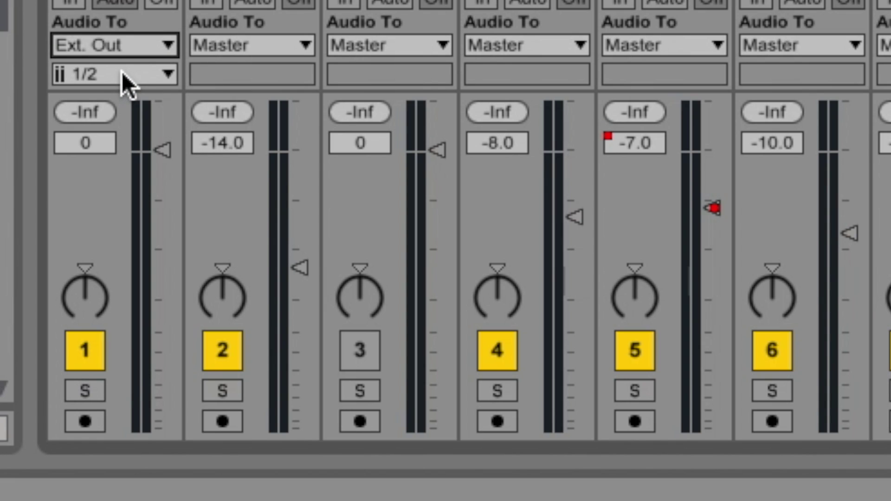
left_click(121, 72)
left_click(121, 124)
- Route the Guide track's Audio To output to Ext. Out channel 1
left_click(244, 47)
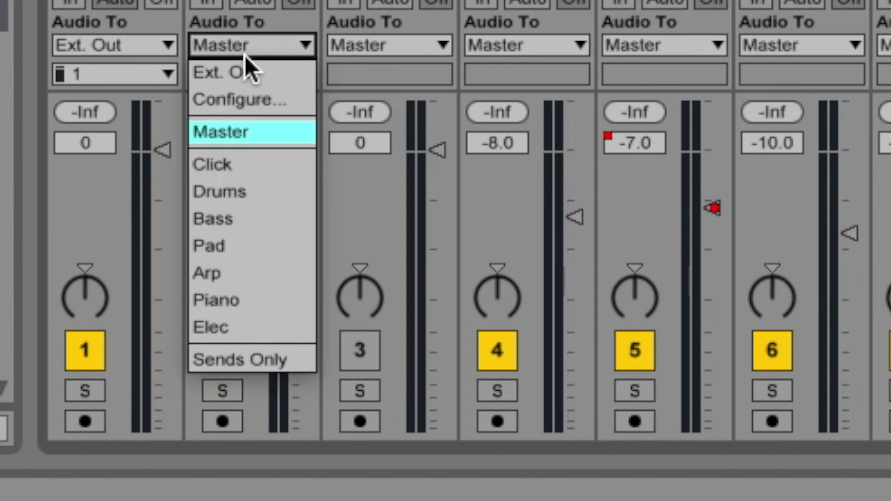
left_click(249, 72)
left_click(252, 127)
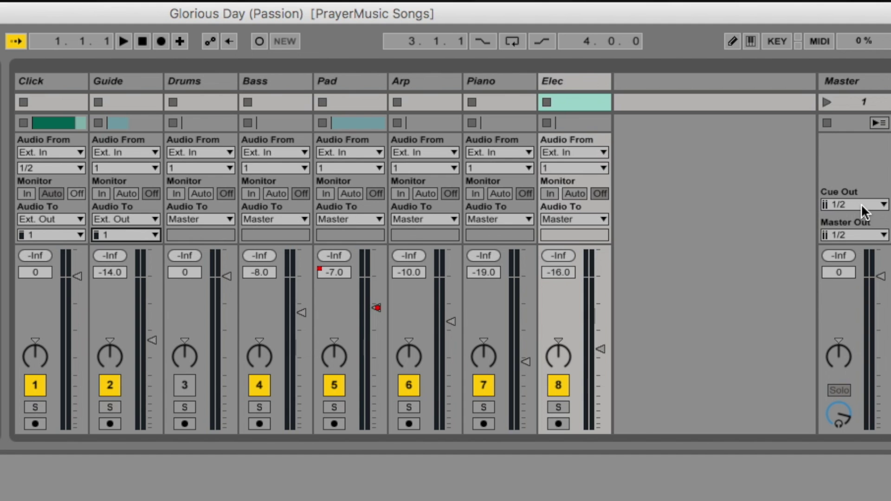
- On the Master track, set Cue Out to channel 1 and Master Out to channel 2
left_click(862, 204)
left_click(862, 227)
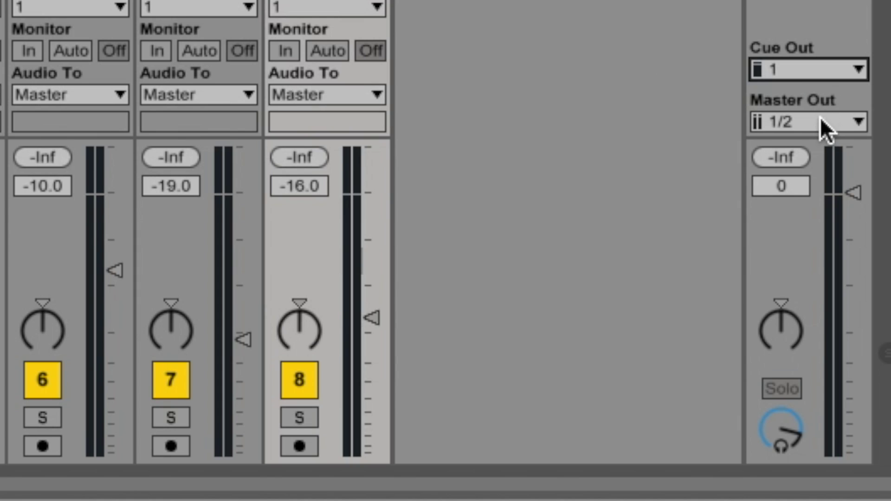
left_click(820, 119)
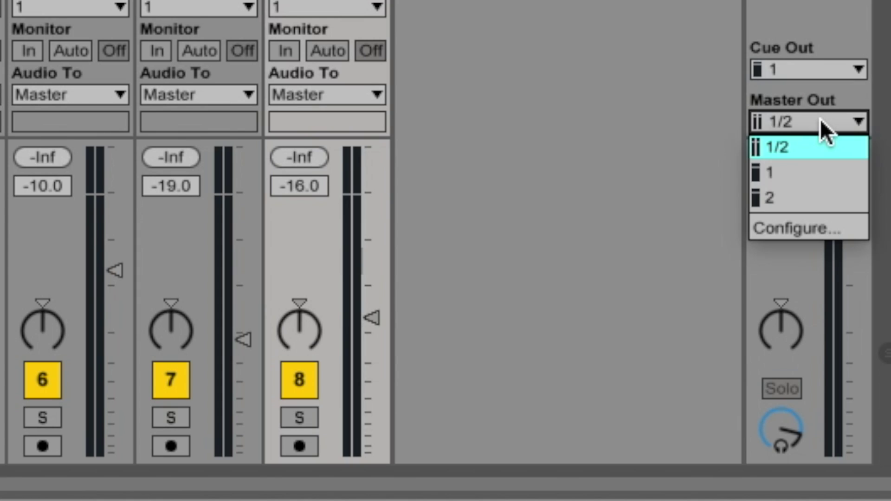
left_click(818, 190)
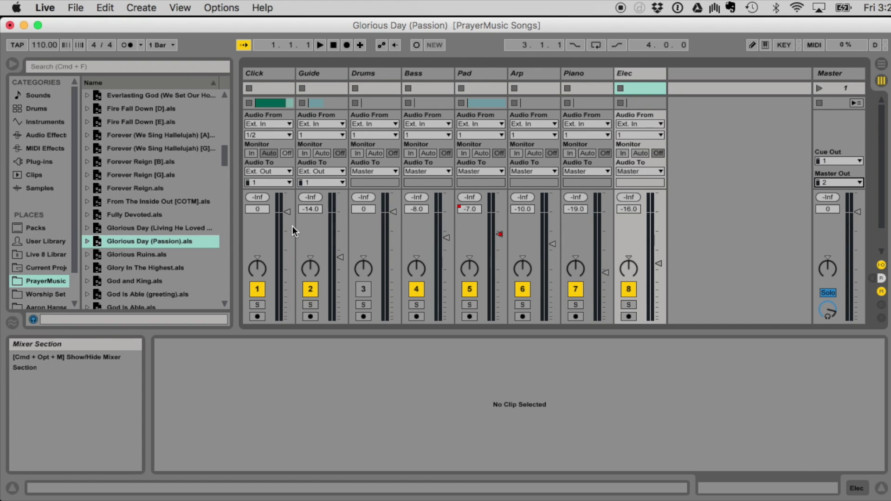
- Reopen Glorious Day (Passion).als from the browser, discarding unsaved changes
double_click(142, 240)
left_click(380, 338)
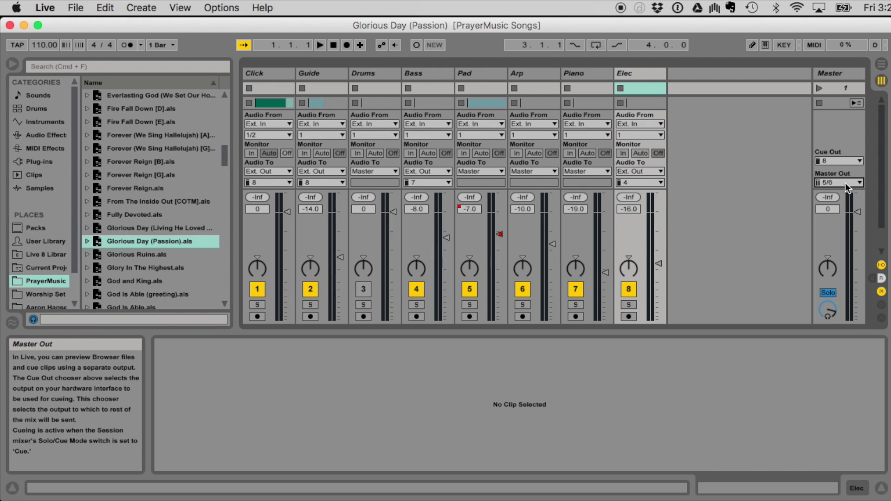
- Check the master output choices, then open Preferences' audio Output Config
left_click(845, 183)
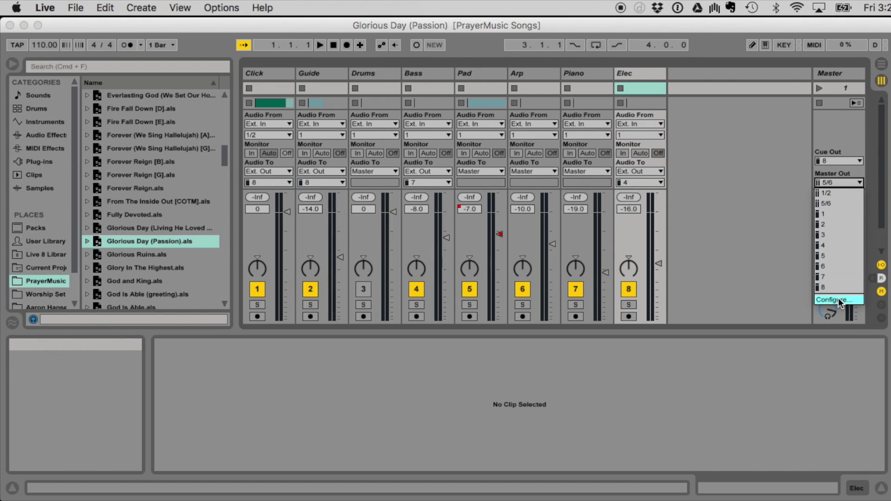
left_click(780, 232)
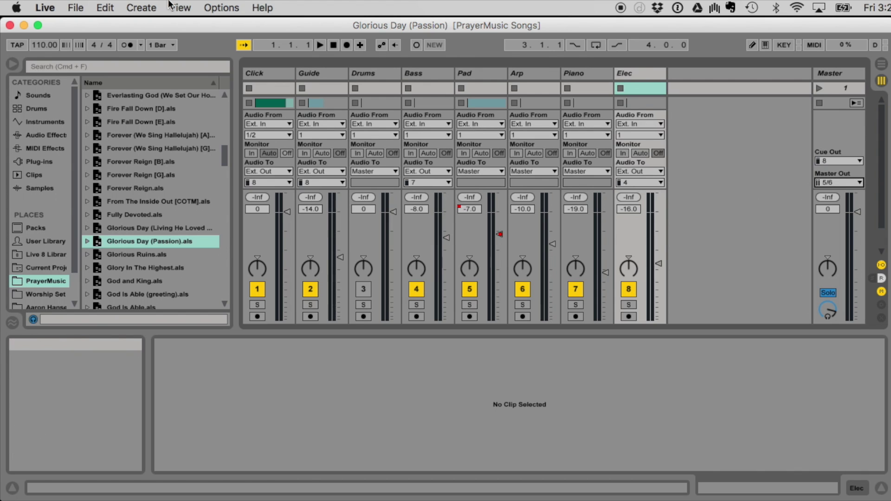
left_click(45, 7)
left_click(52, 44)
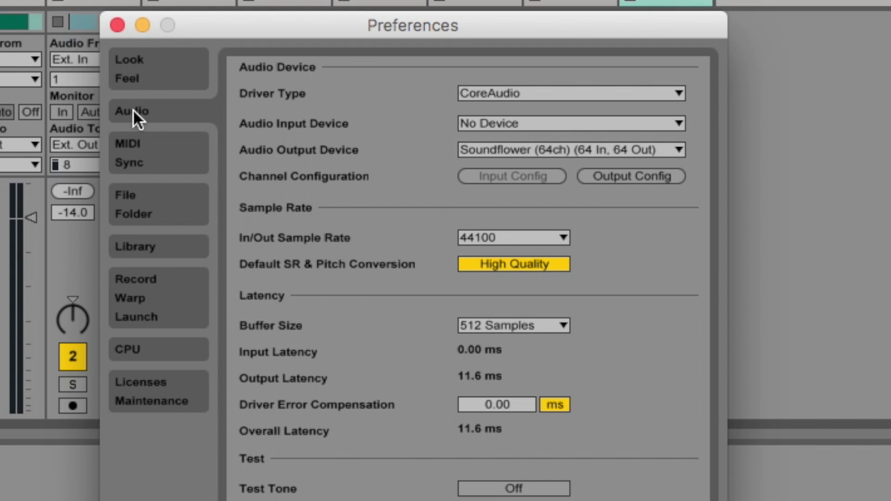
left_click(633, 177)
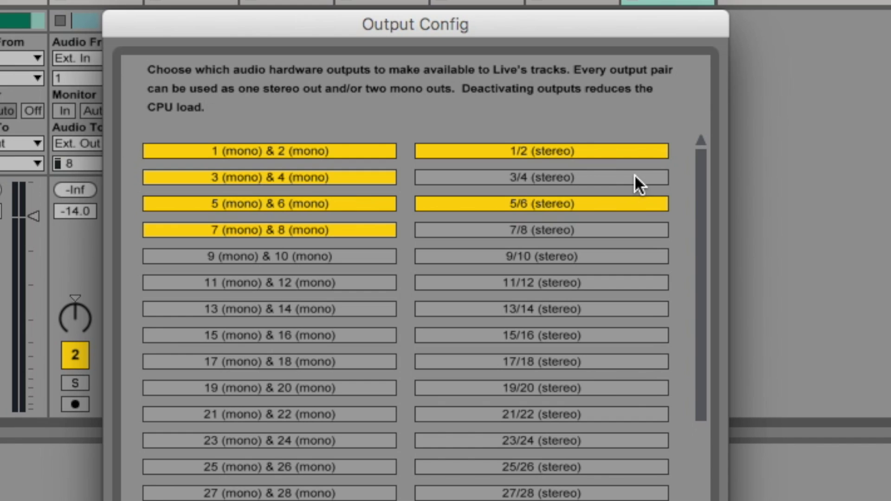
- Enable stereo outputs 3/4, disable mono outputs 1 and 2, and confirm with OK
left_click(558, 177)
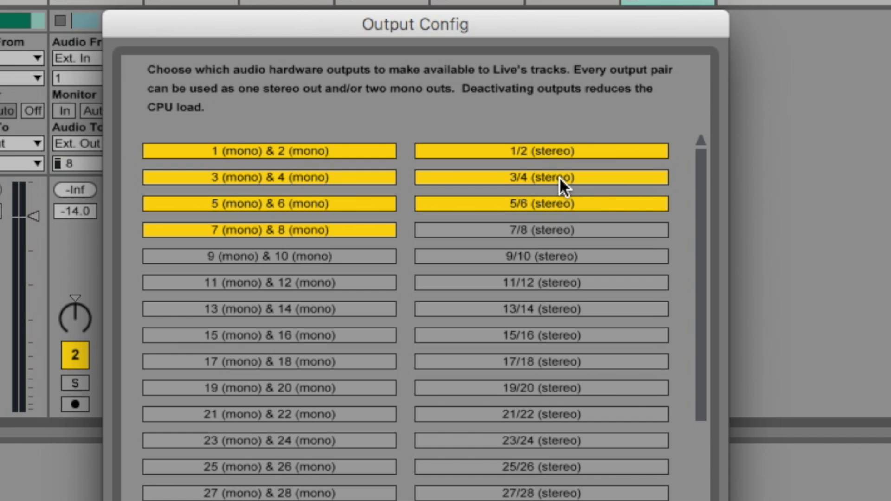
left_click(324, 151)
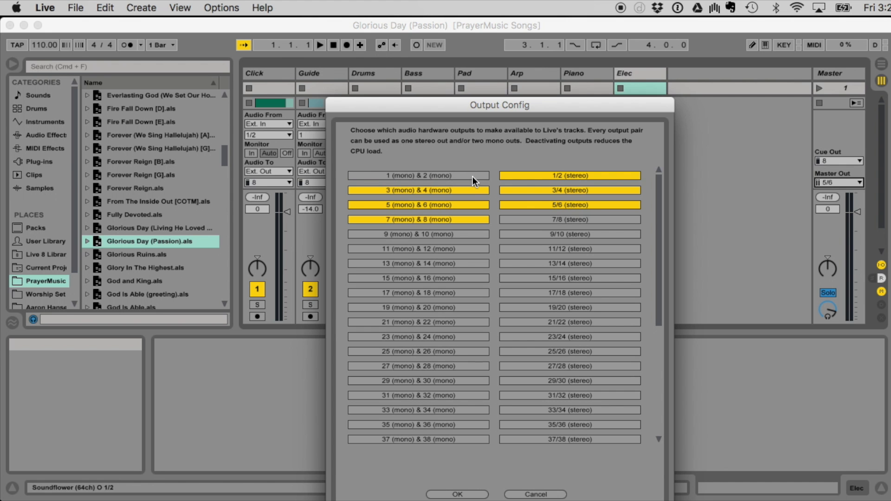
left_click(466, 495)
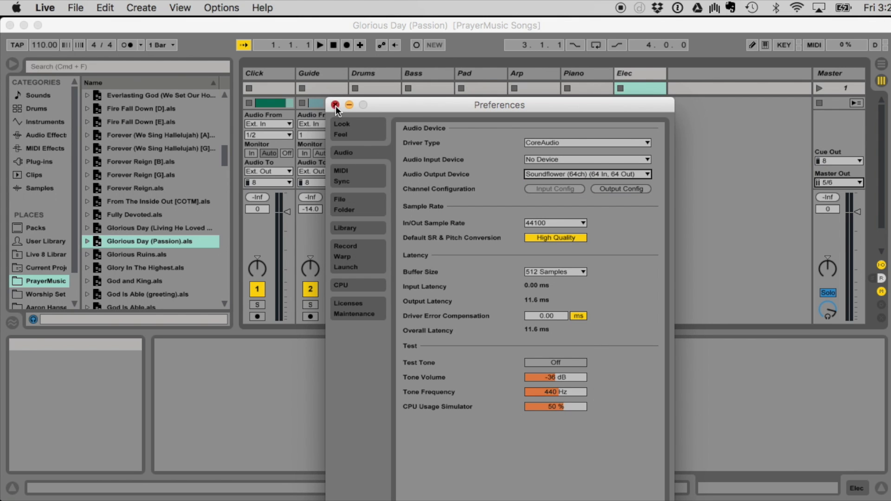
- Close Preferences and open the Master Out chooser, now listing stereo 3/4
left_click(335, 105)
left_click(837, 183)
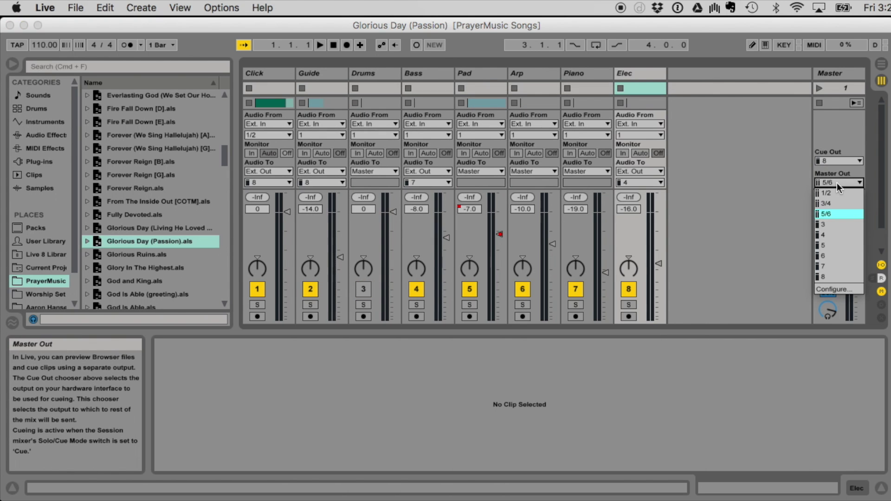